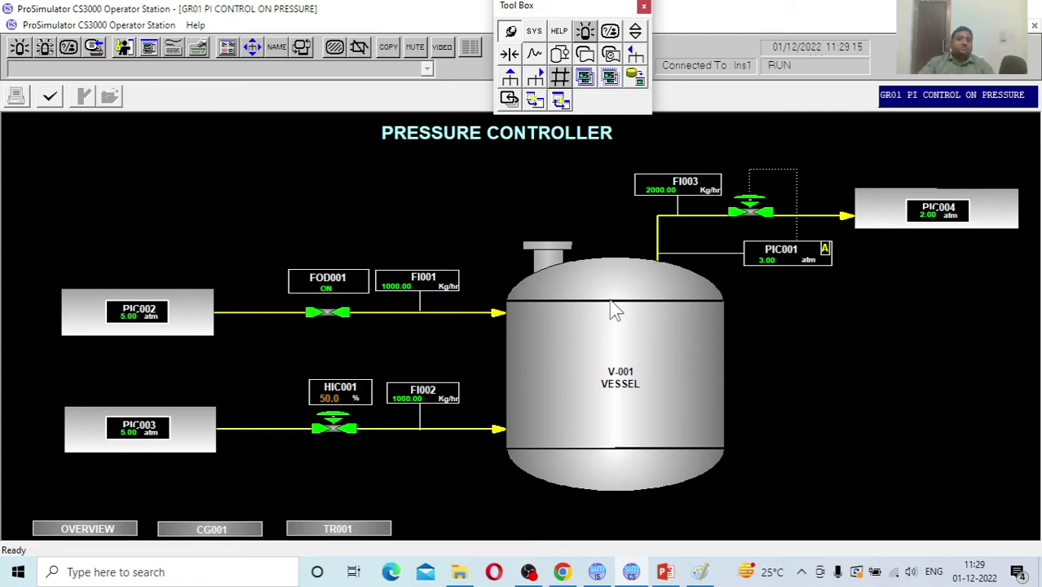
- Open the PIC001 faceplate and examine the controller's tuning display, returning to the pressure control graphic
click(801, 251)
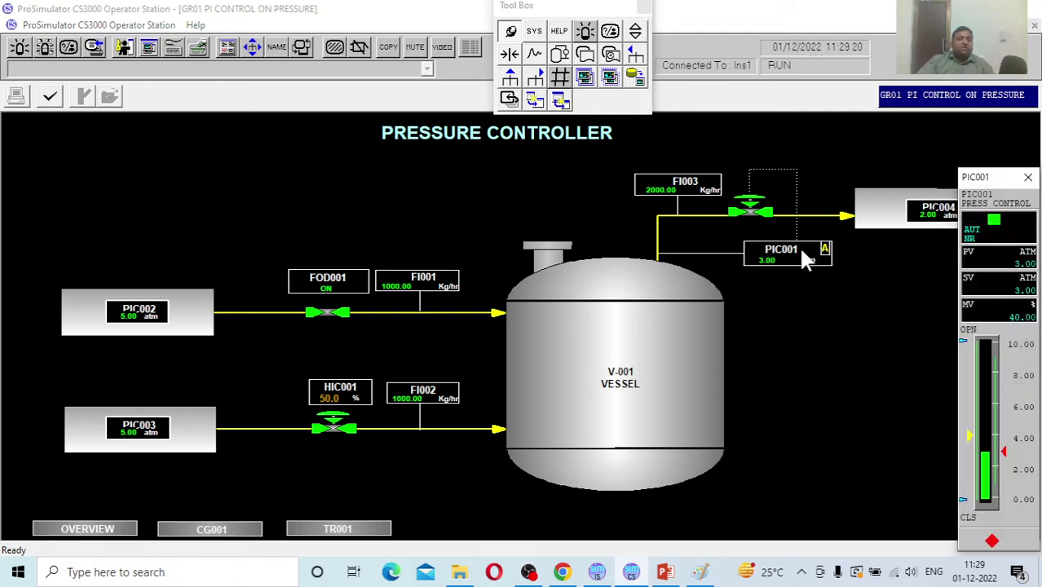
drag(980, 183, 973, 162)
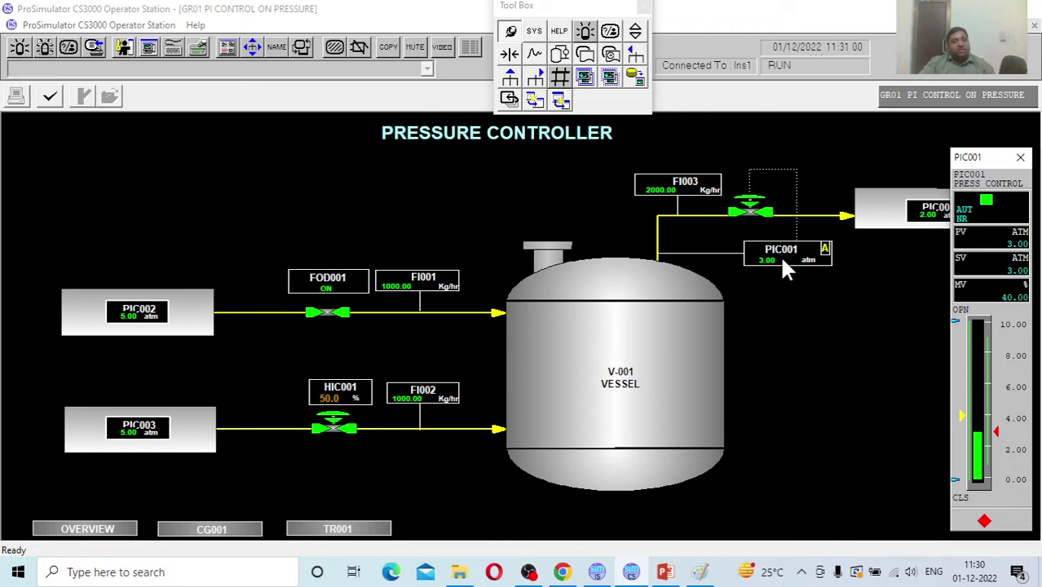
right_click(826, 250)
click(856, 262)
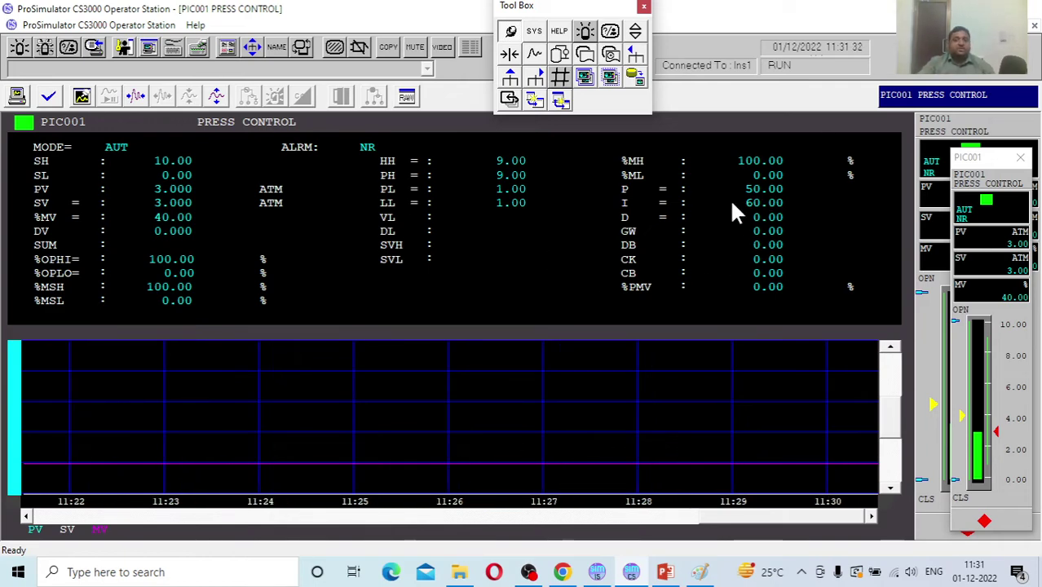
click(560, 54)
drag(1001, 163, 995, 148)
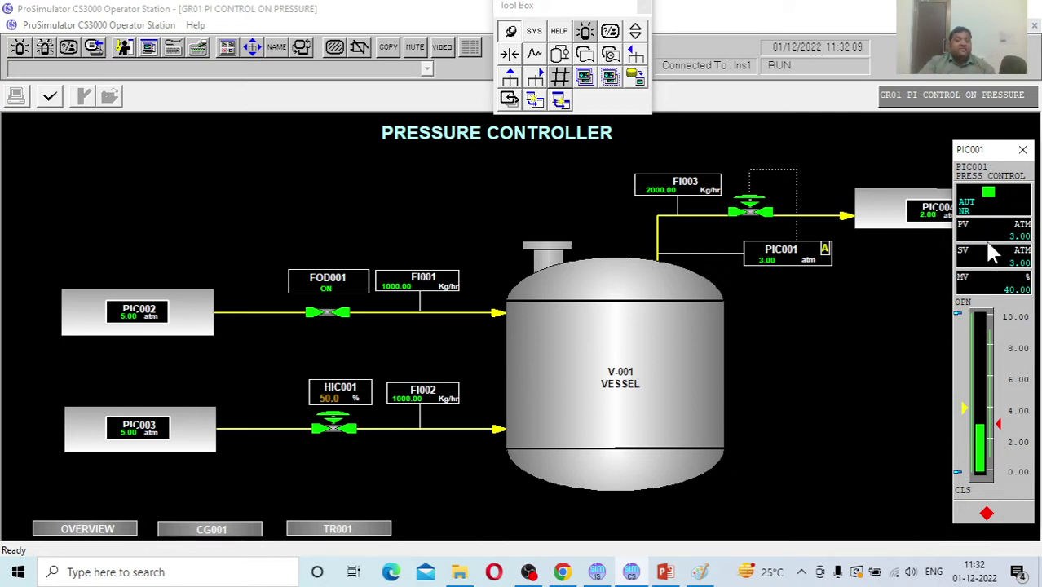
- Open the HIC001 faceplate, place it opposite the PIC001 one, and set the valve's MV to 60%
click(350, 403)
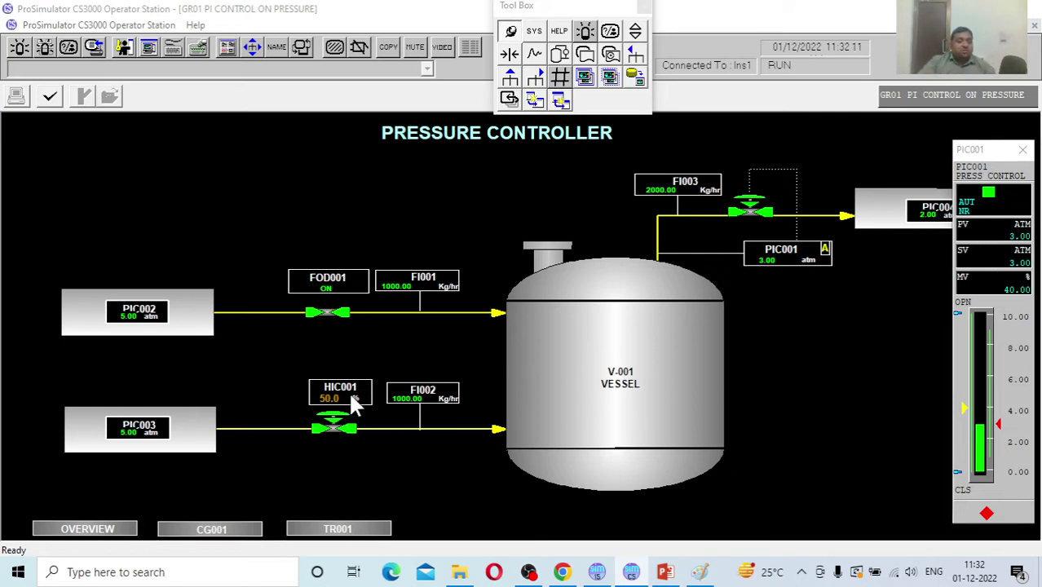
drag(913, 181, 49, 161)
click(49, 285)
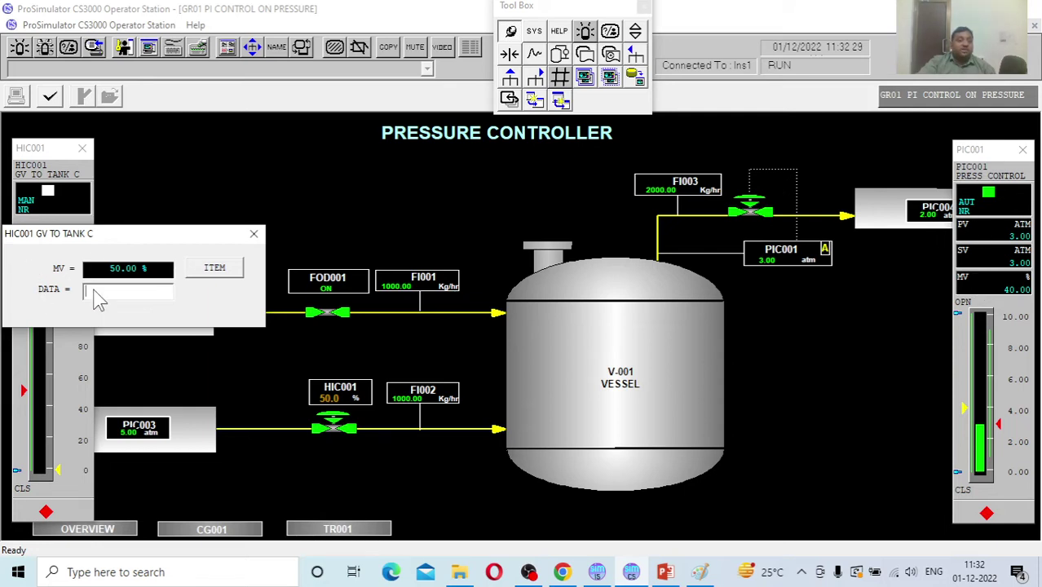
text(60)
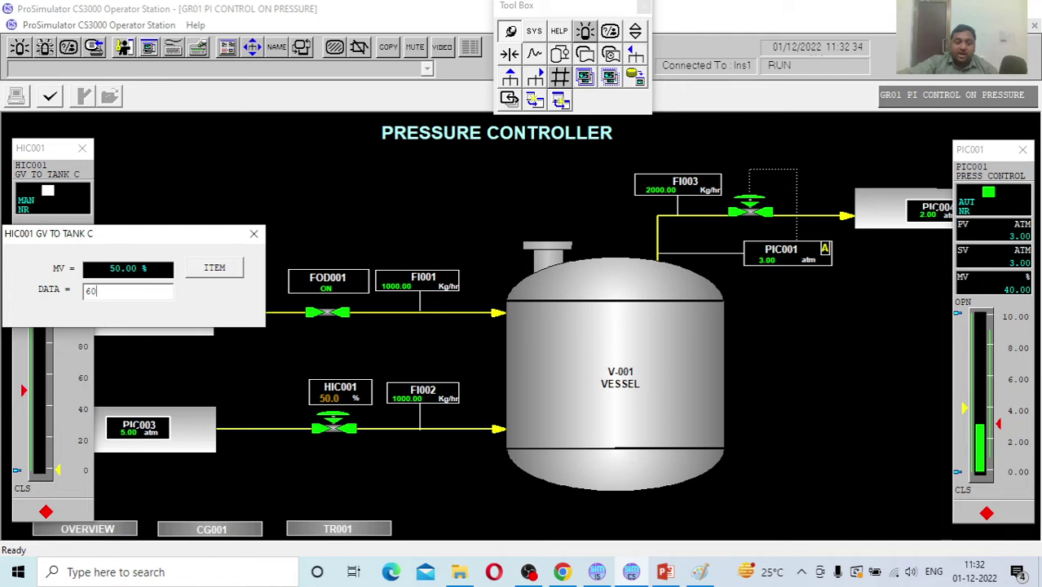
key(Return)
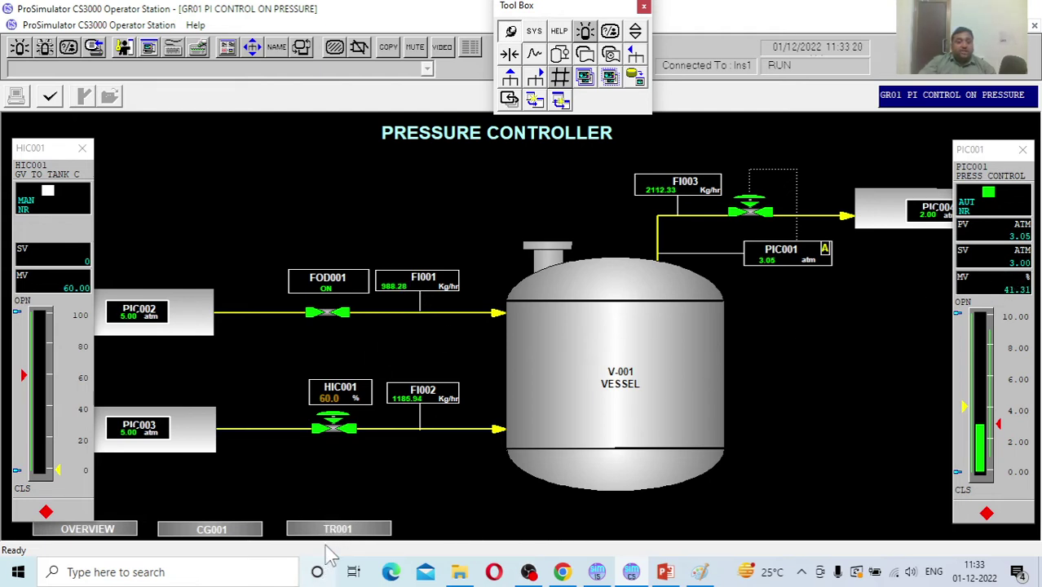
- Open the TR001 trend and adjust its time span to cover the period around the HIC001 change
click(534, 54)
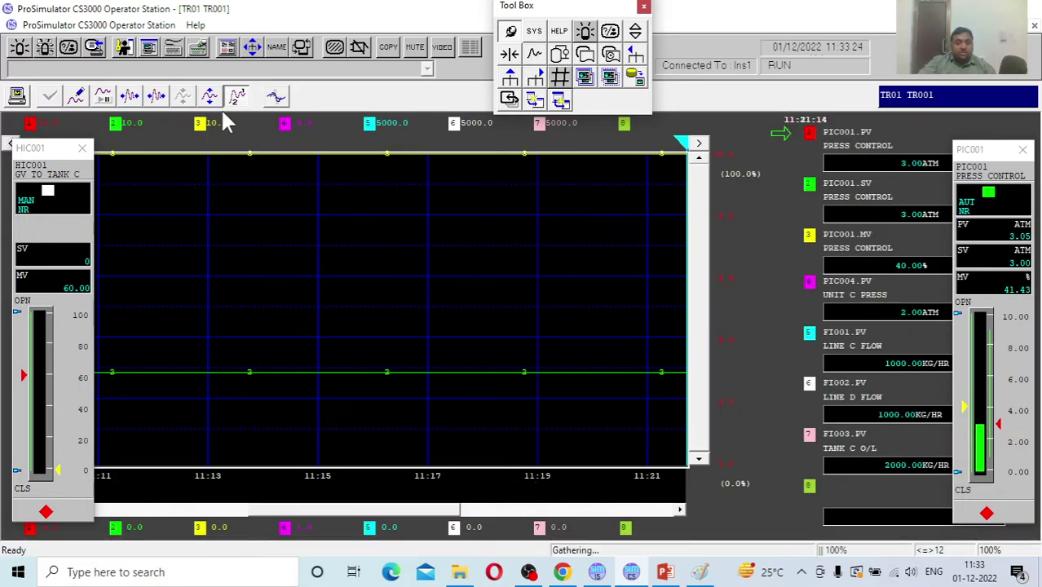
click(130, 96)
click(130, 96)
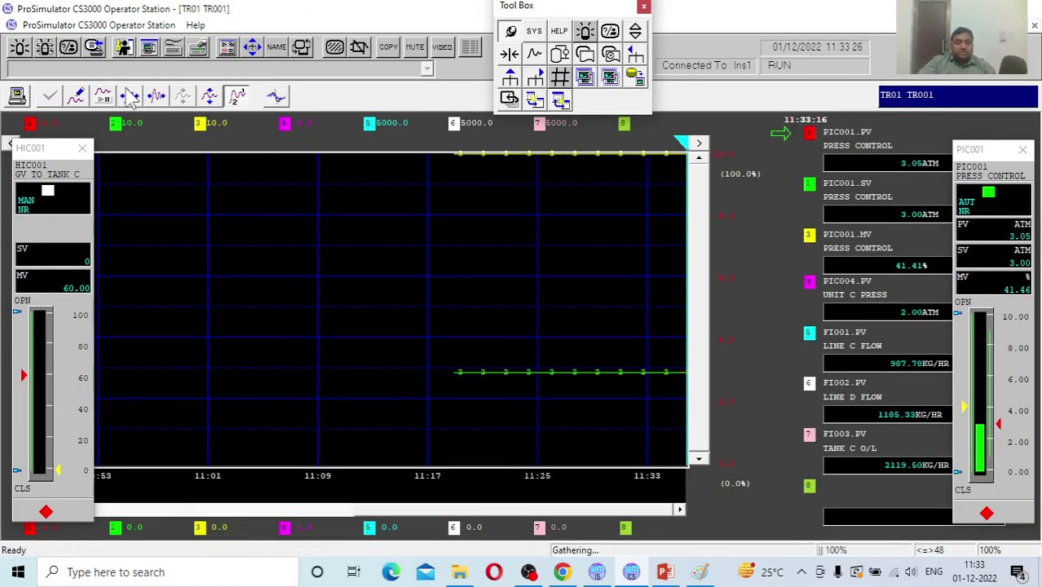
click(156, 96)
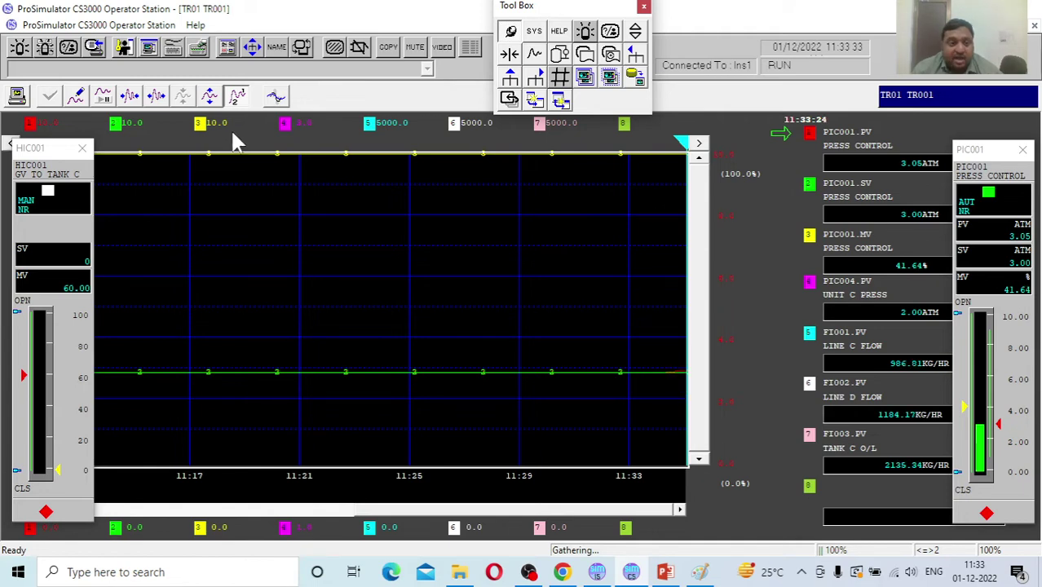
- Turn off the display of the PIC001.MV pen in the trend's pen assignment
click(75, 96)
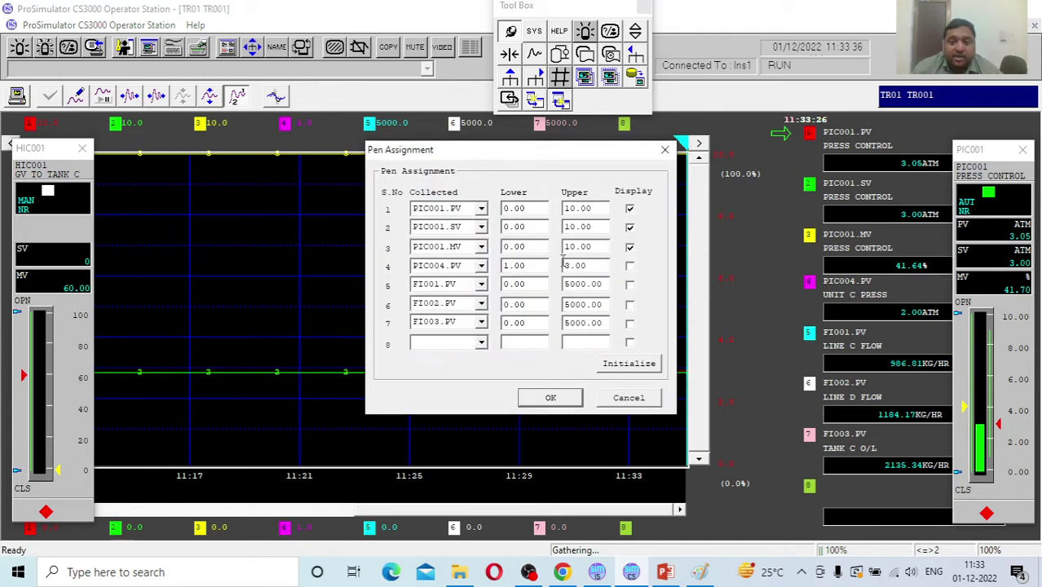
click(630, 247)
click(547, 397)
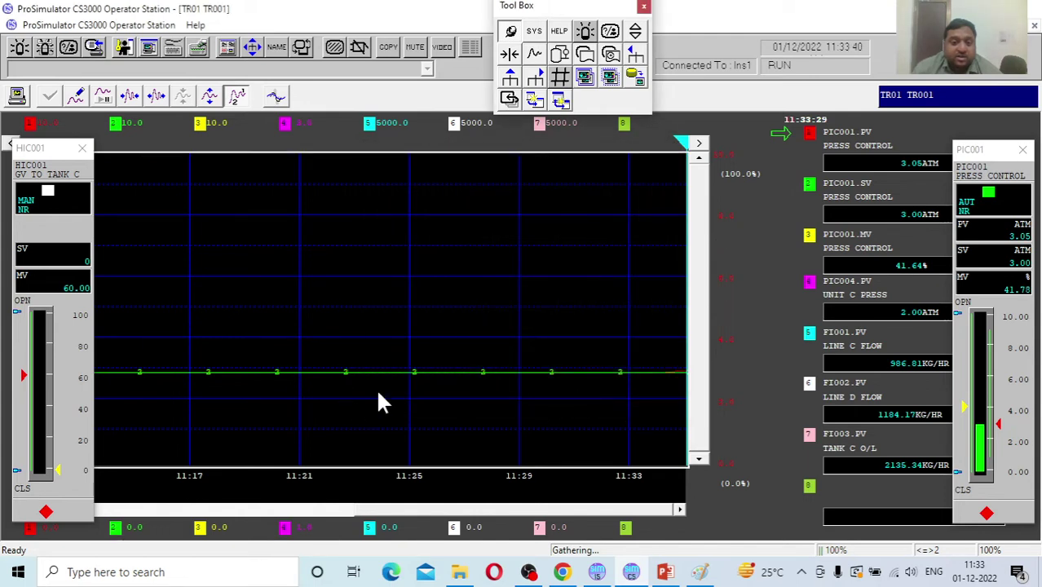
- Magnify the trend's value axis to the 50% range and examine the PIC001 pressure response
click(207, 96)
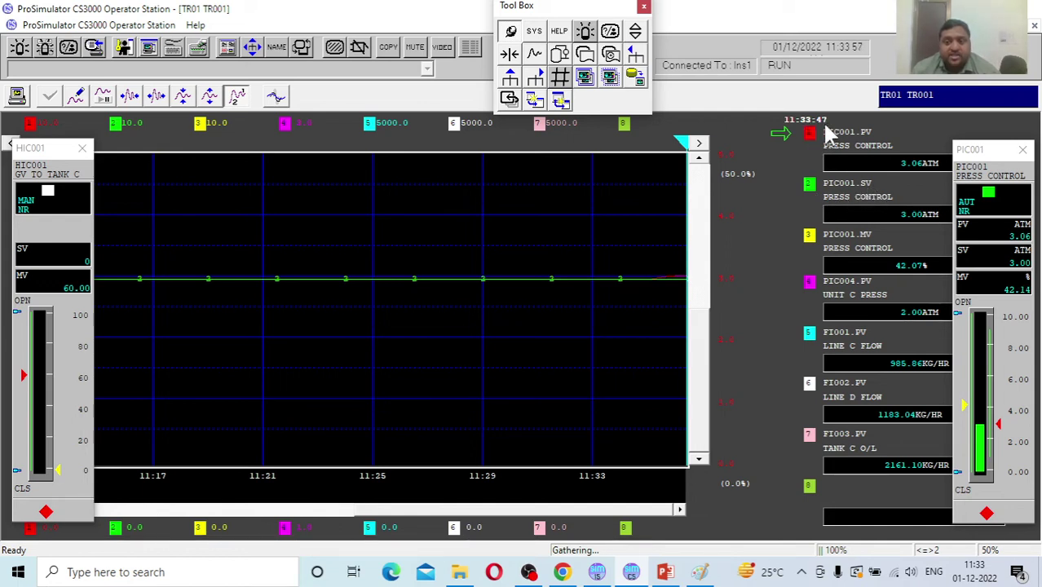
click(666, 276)
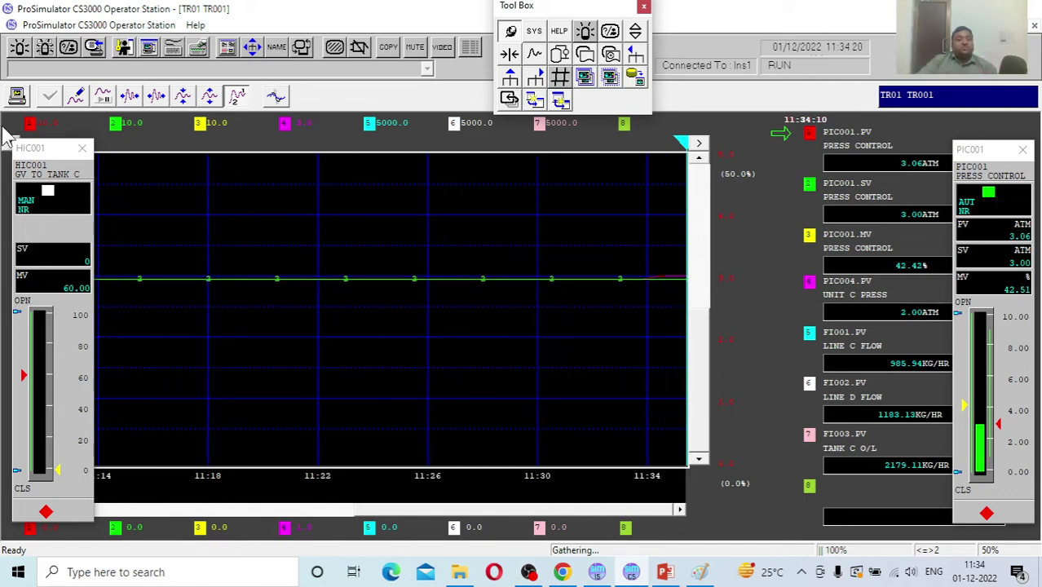
click(155, 98)
click(131, 96)
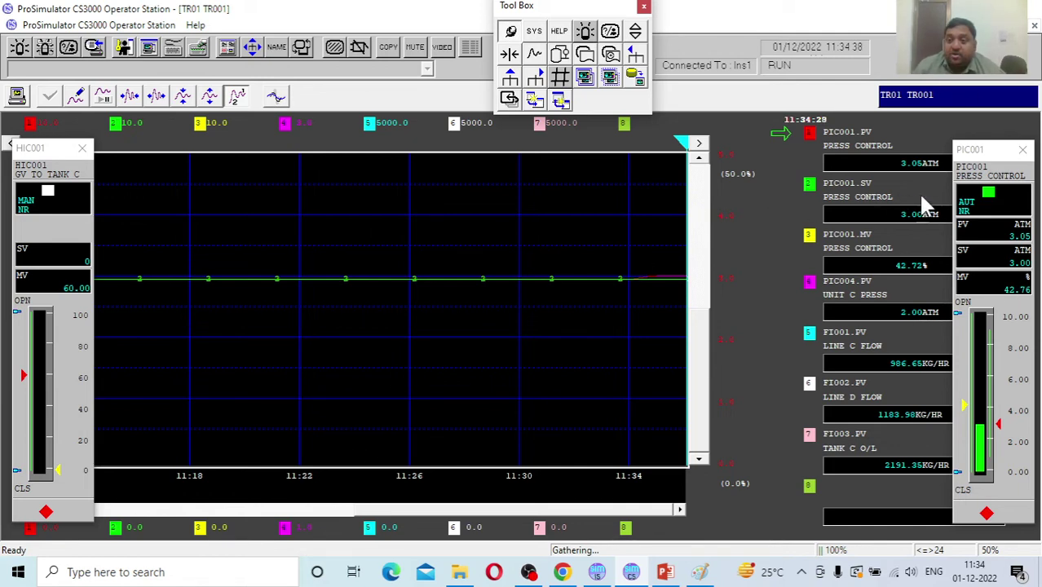
- Return to the pressure control graphic and open the tuning display of PIC001
click(536, 77)
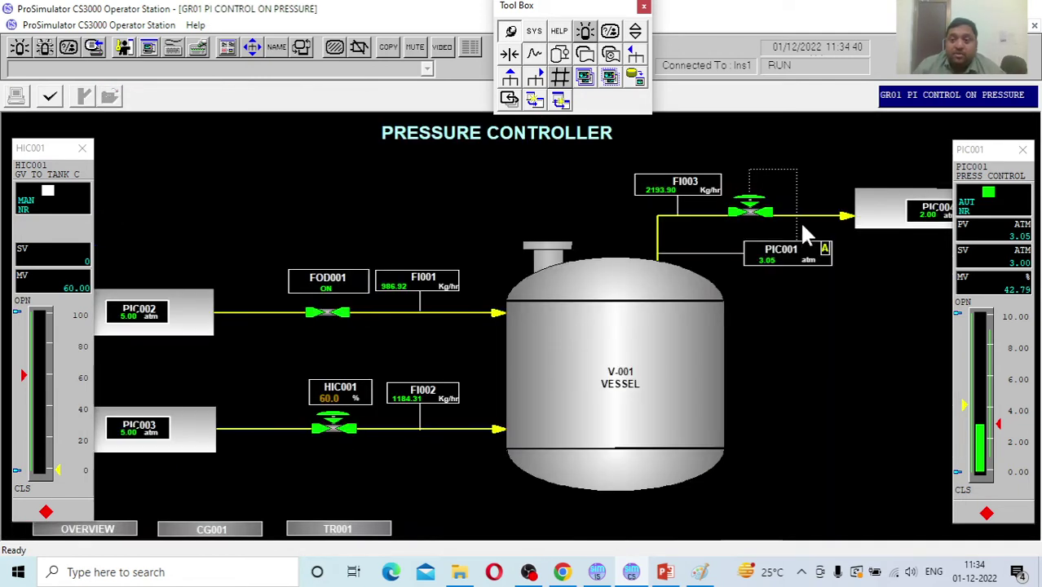
right_click(827, 257)
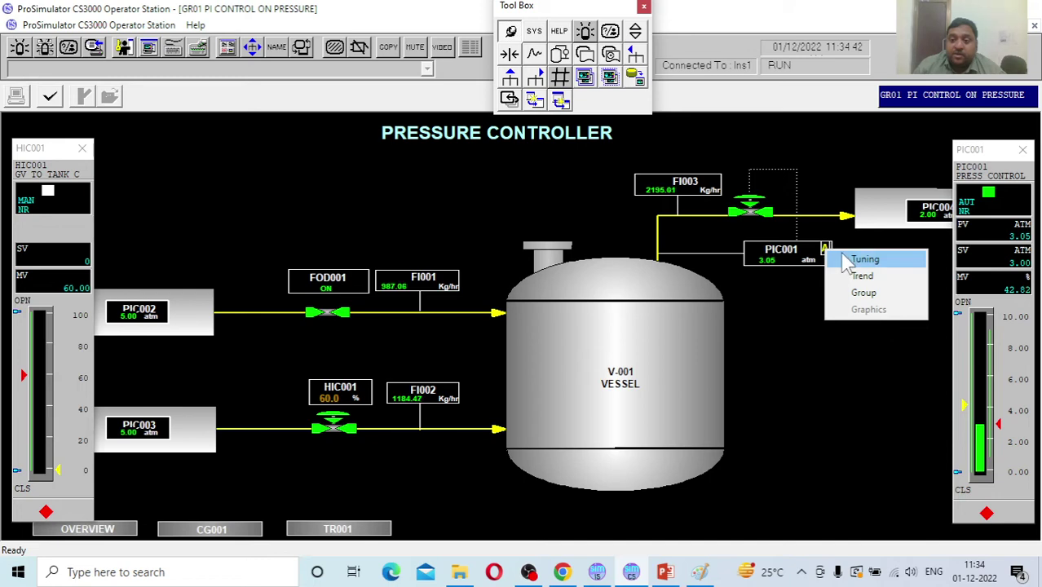
click(848, 261)
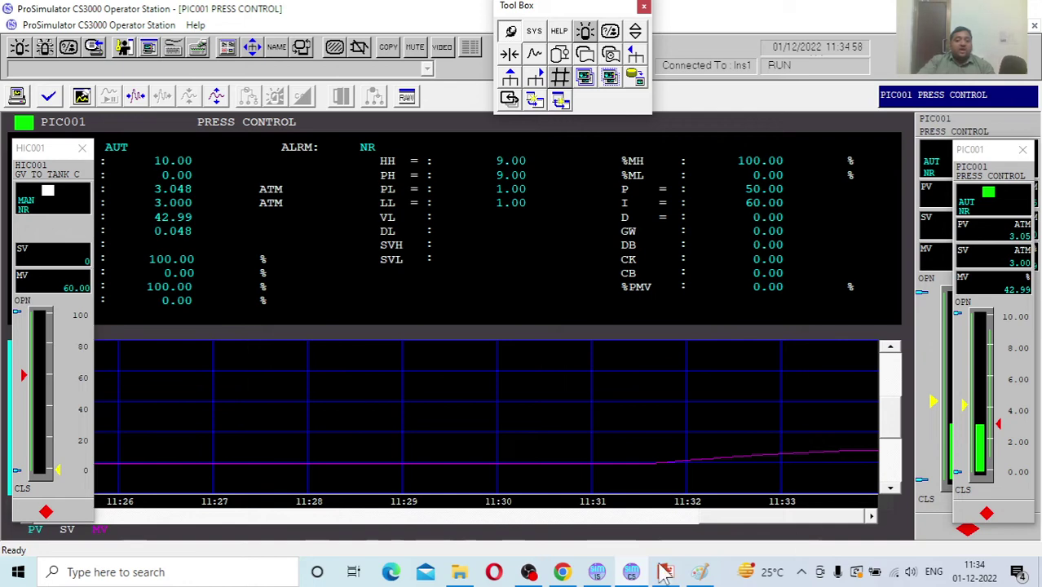
- Switch to the ProSimulator Instructor Station, set the simulation speed to 5xR, and return to the Operator Station
click(601, 572)
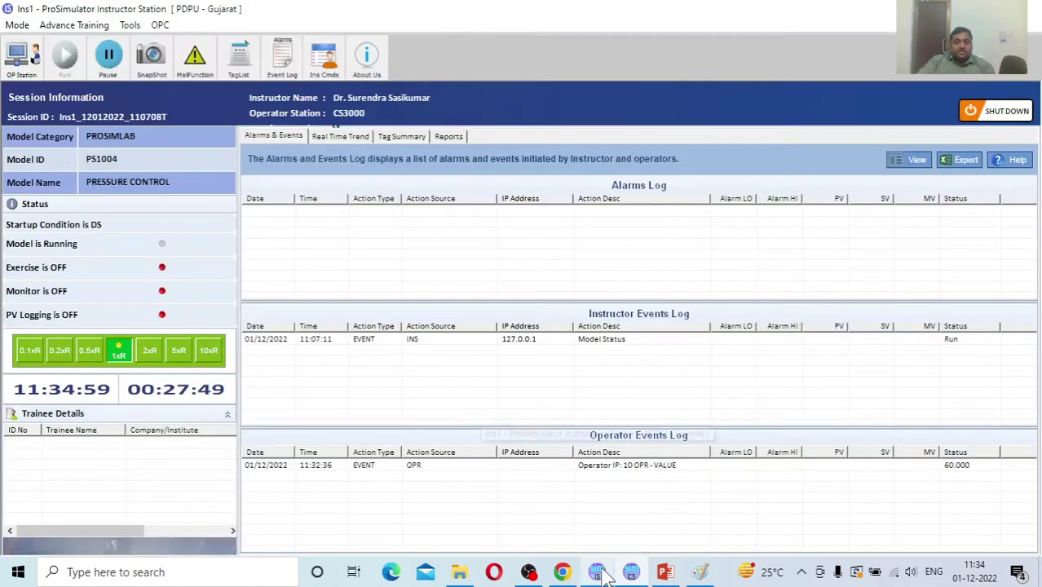
click(180, 350)
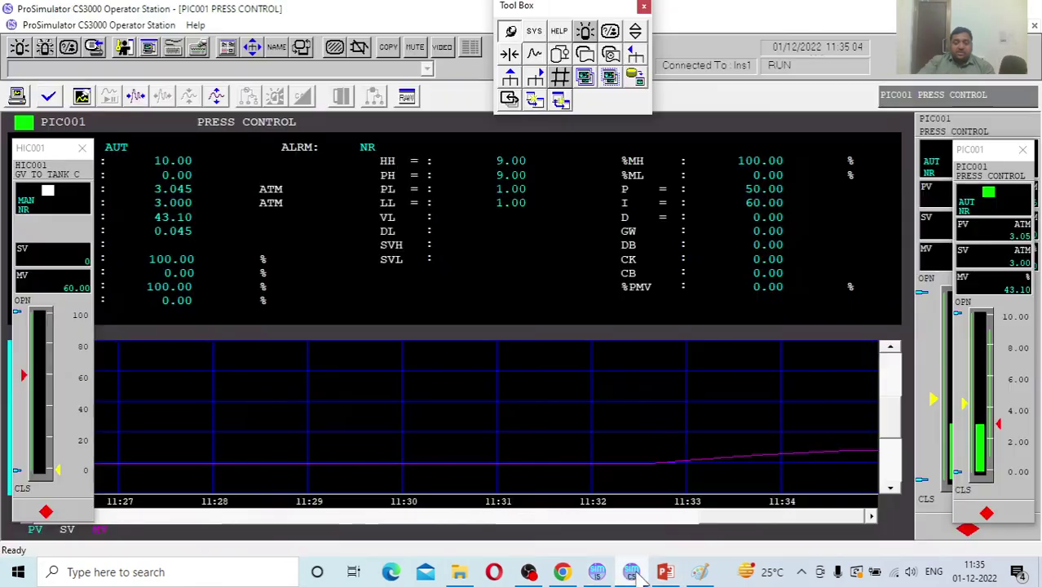
click(601, 501)
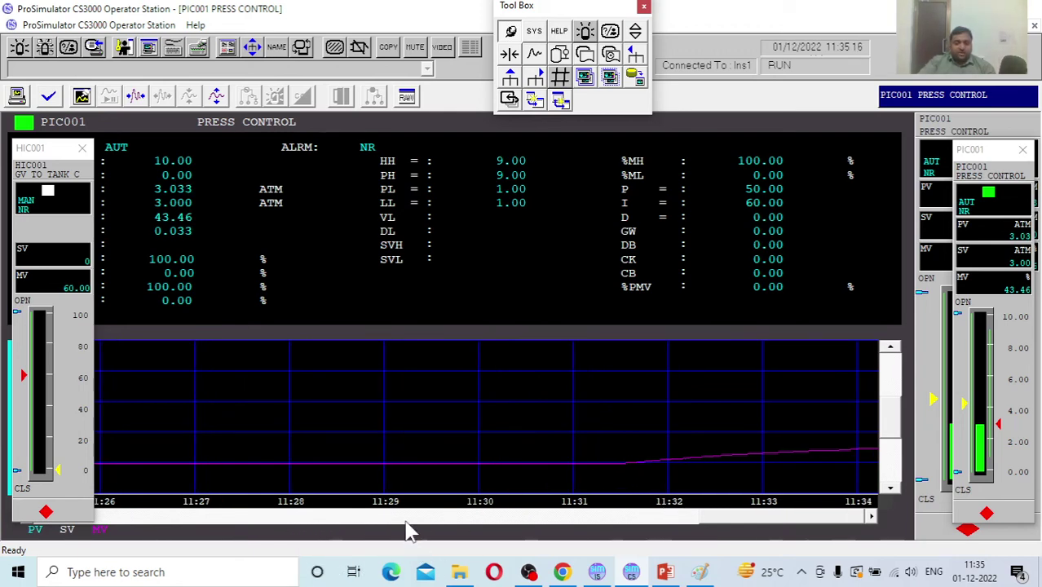
- Set the simulation speed to 10xR in the Instructor Station and return to the Operator Station's pressure control graphic
click(597, 572)
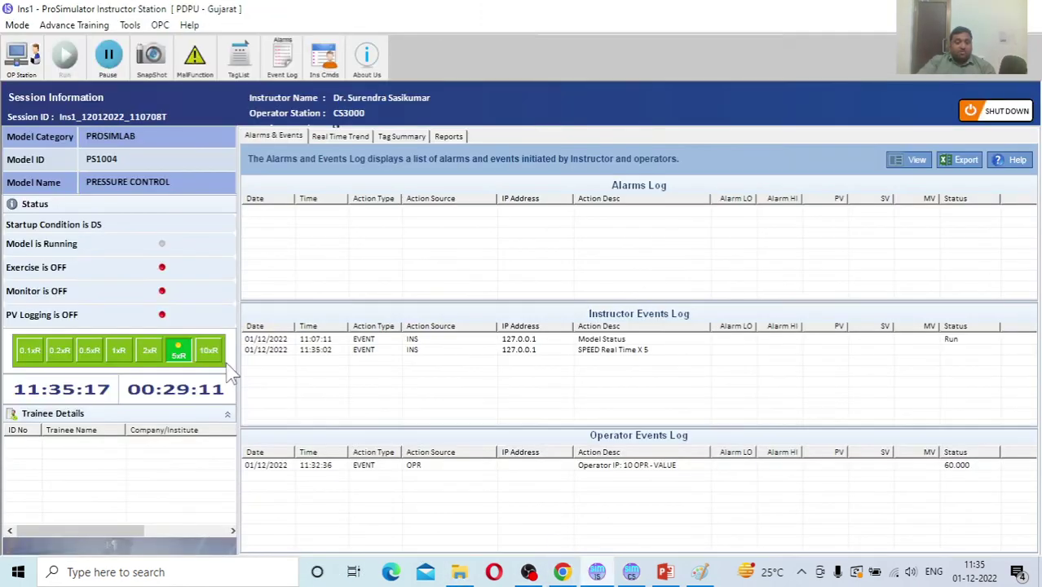
click(209, 351)
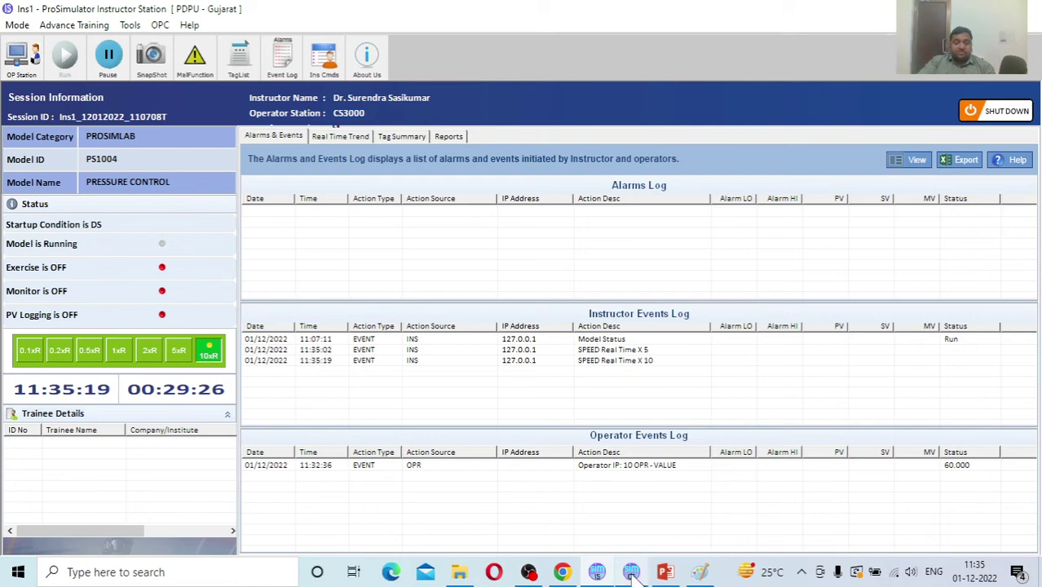
click(631, 571)
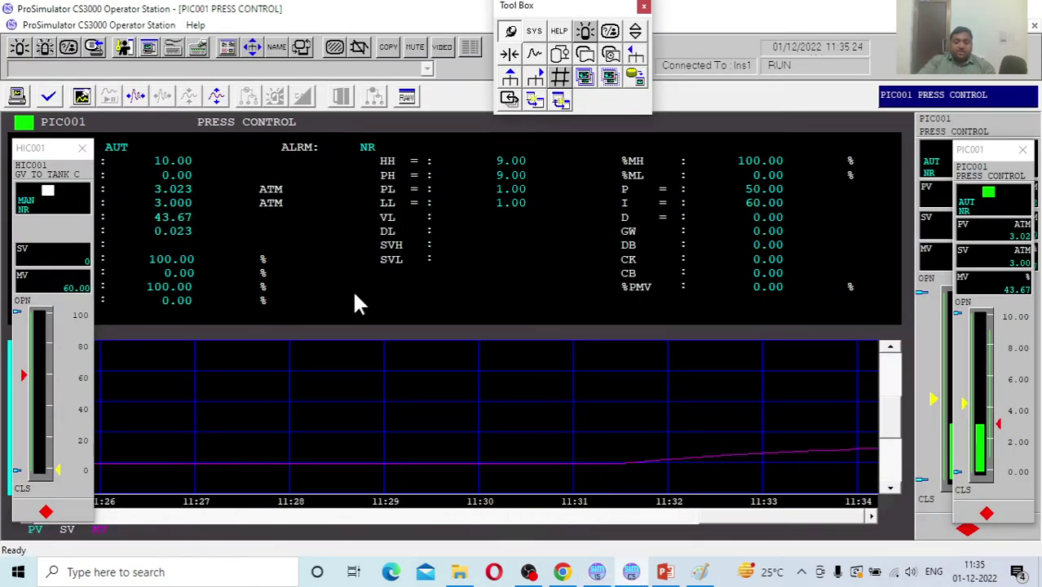
click(560, 55)
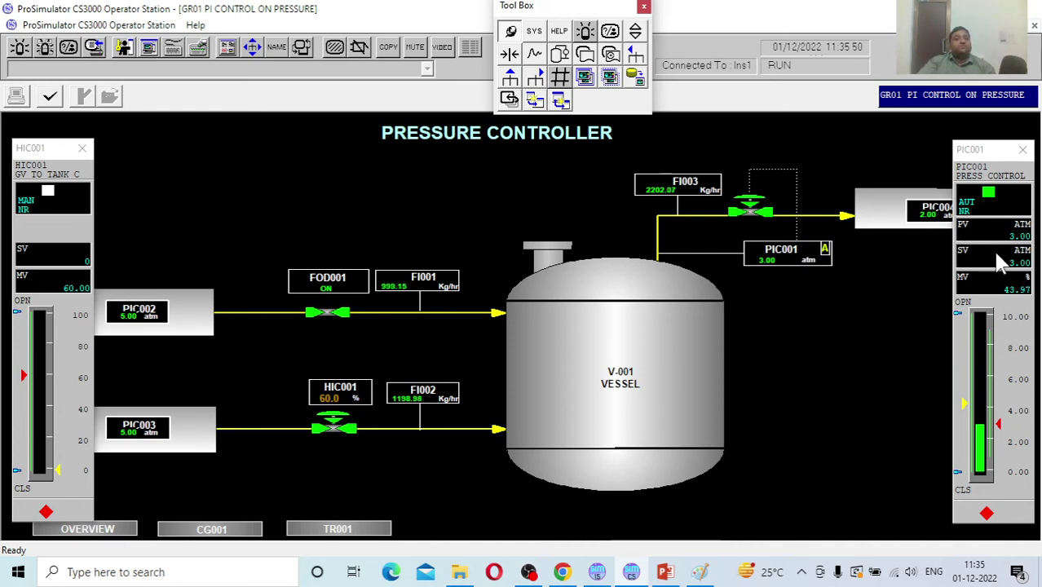
- Examine PIC001's response in its tuning display's PV, SV and MV curves and in the TR001 trend
right_click(822, 250)
click(858, 263)
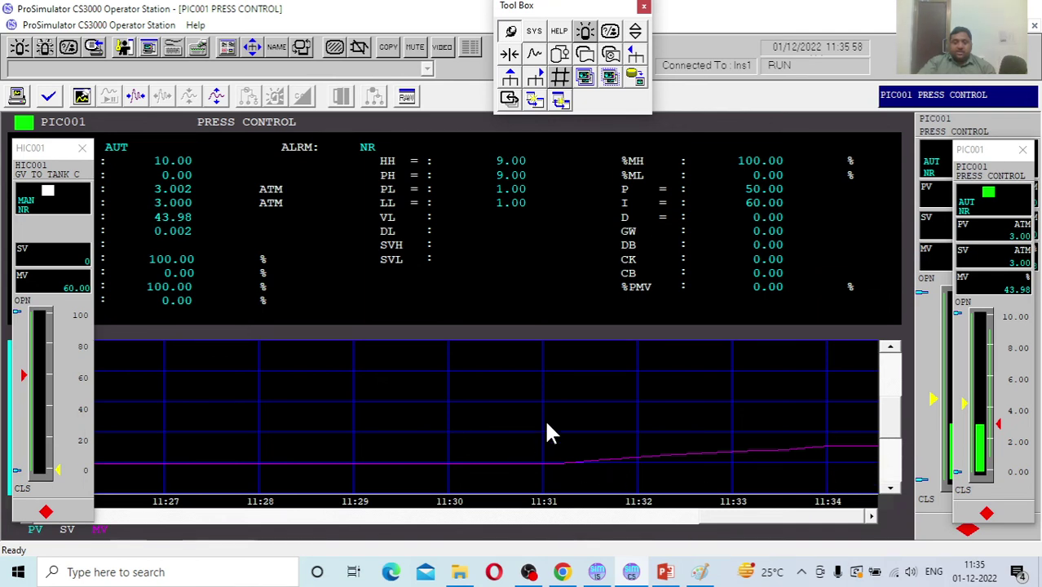
click(897, 465)
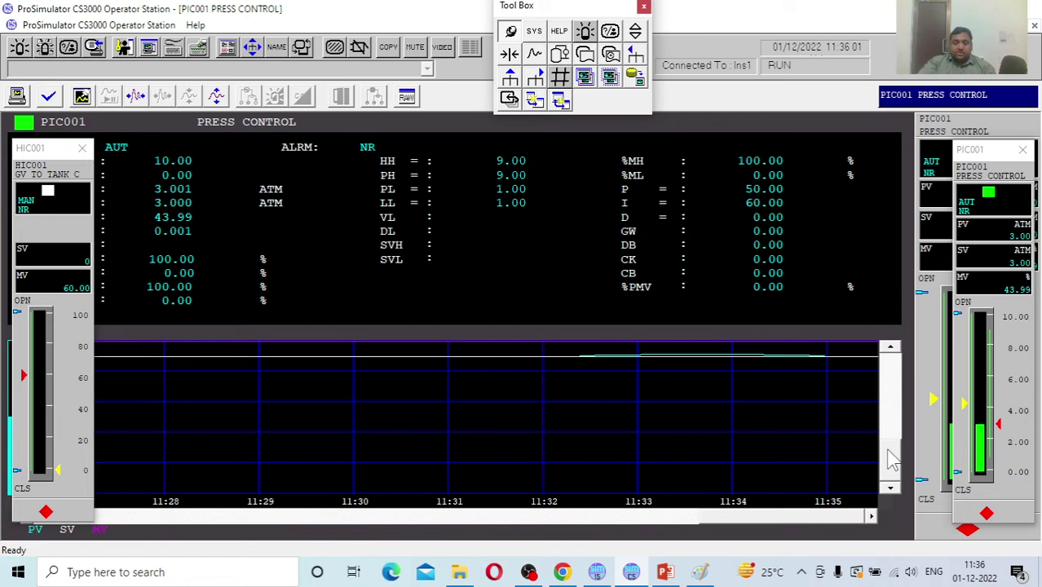
click(891, 354)
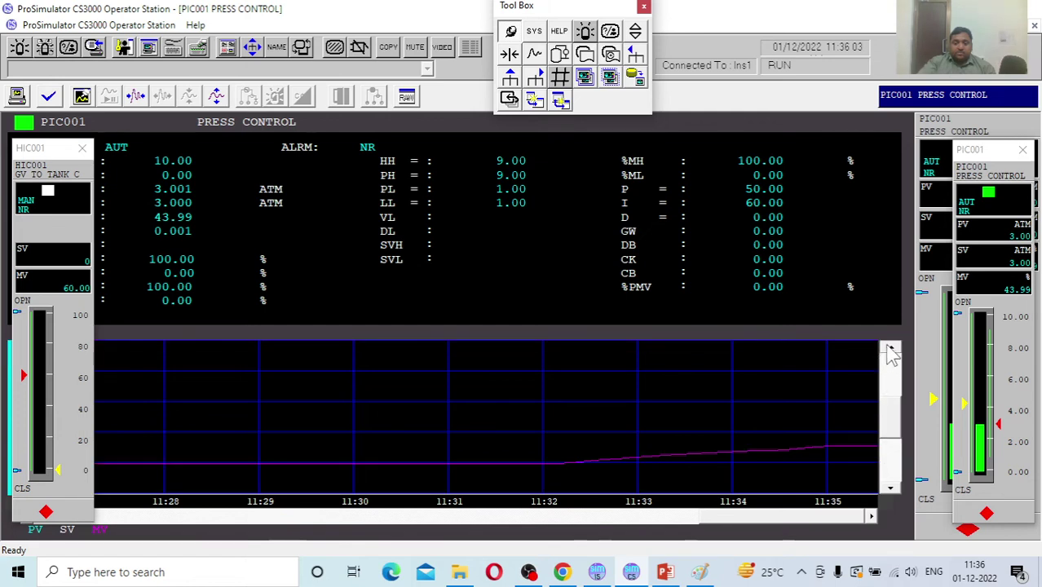
click(891, 487)
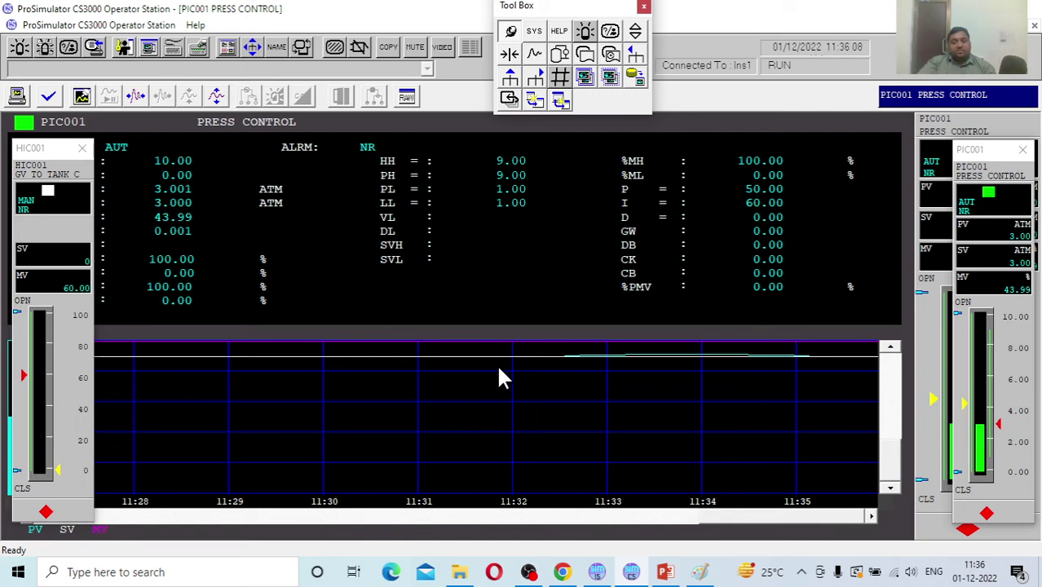
click(535, 99)
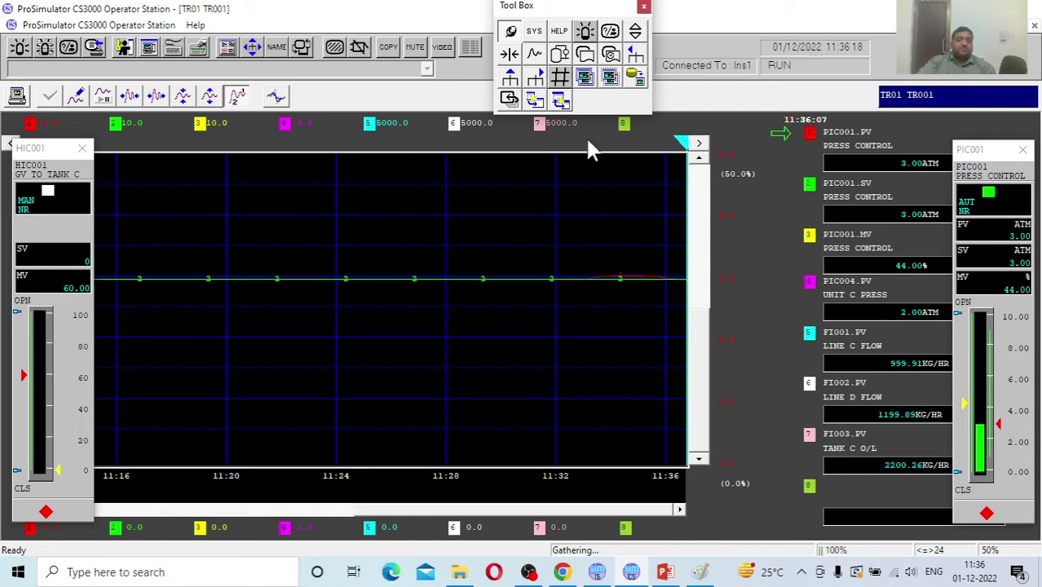
click(560, 54)
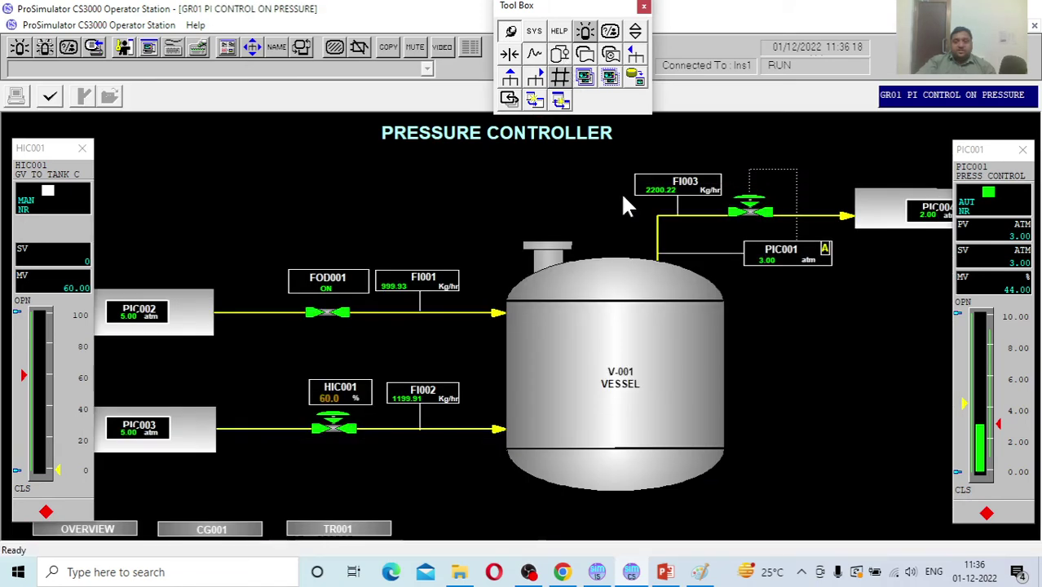
- Close the PIC001 and HIC001 faceplates and reopen the PIC001 faceplate from the pressure control graphic
click(1023, 149)
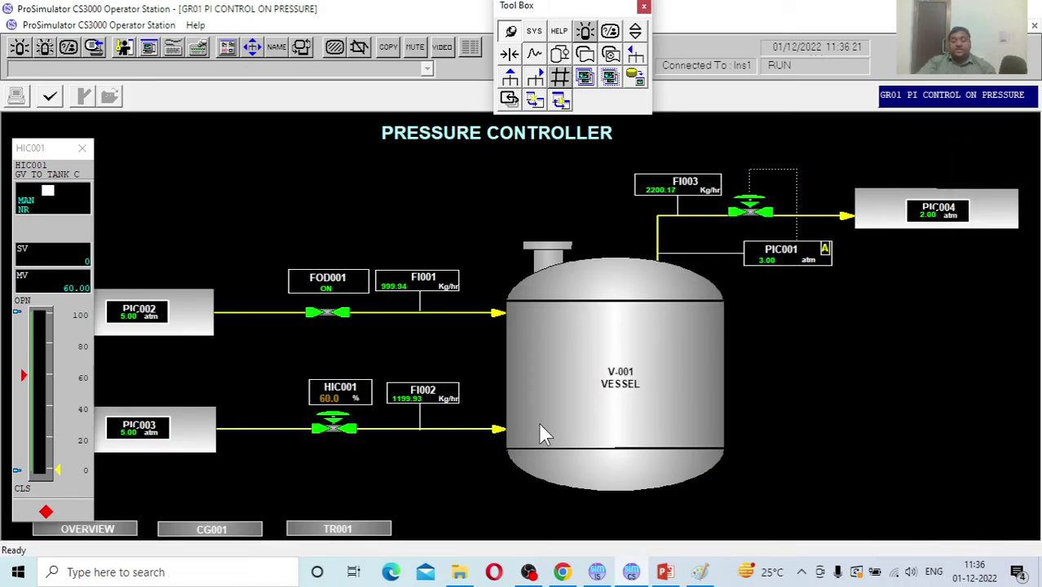
click(81, 147)
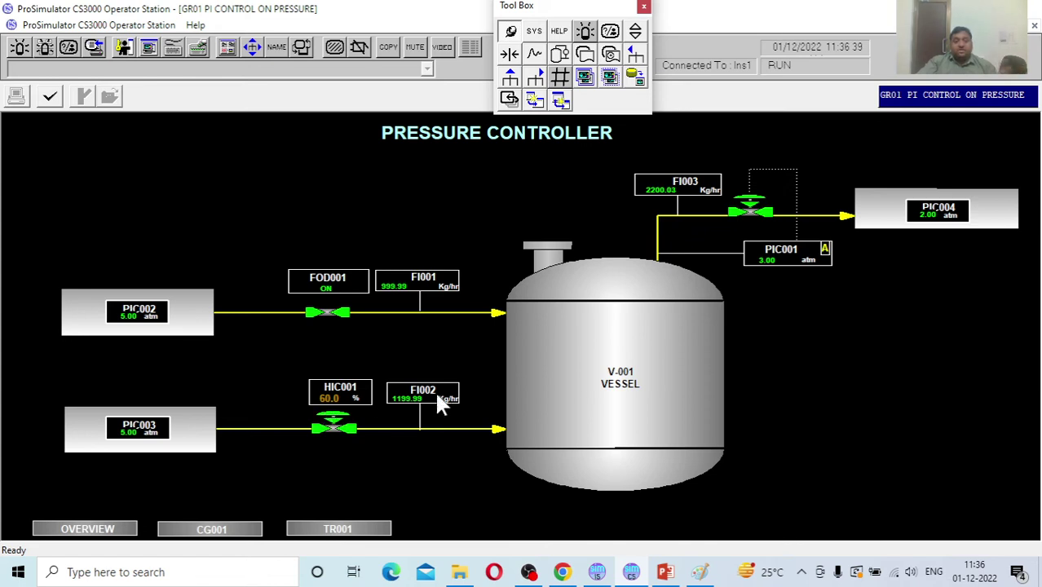
click(788, 253)
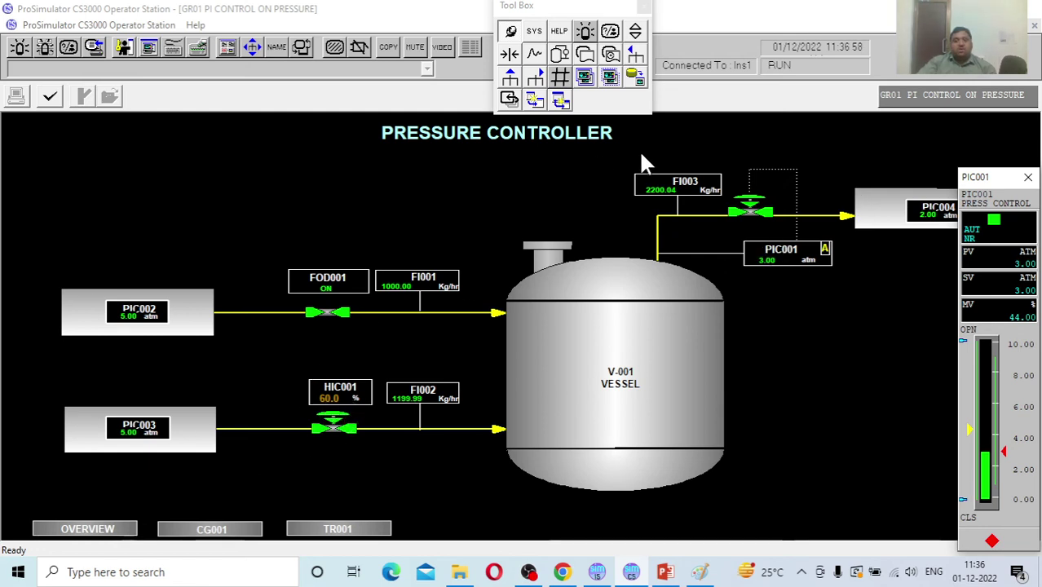
- Set PIC001's setpoint (SV) to 4.00 ATM from its faceplate on the pressure control graphic
click(989, 287)
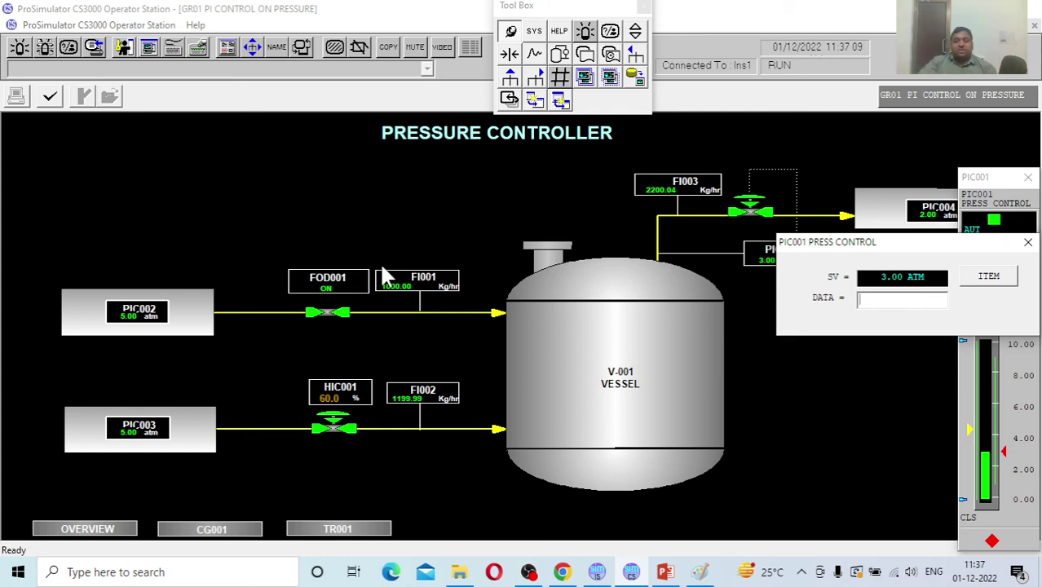
drag(890, 241, 904, 298)
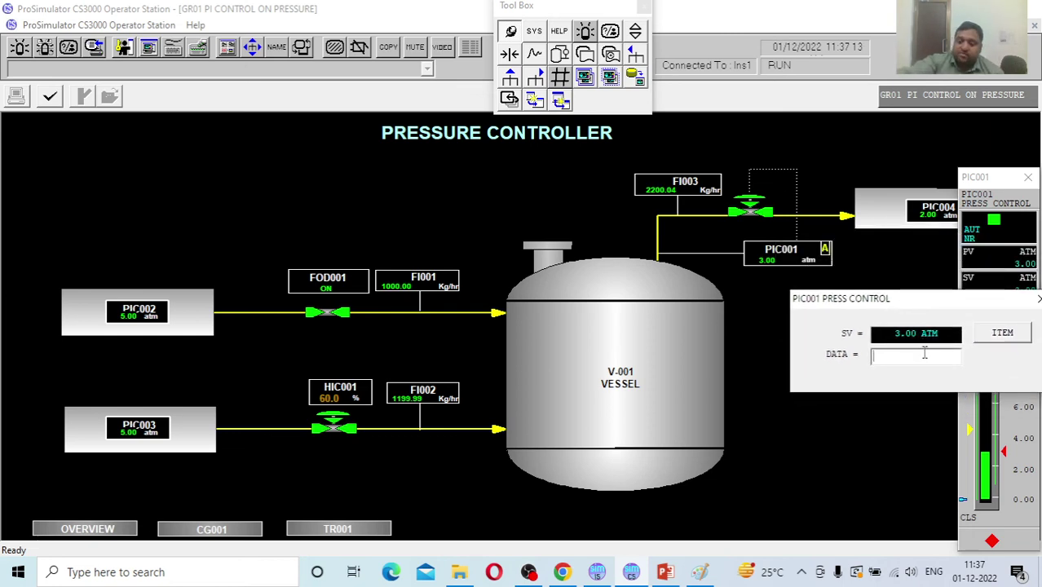
key(Return)
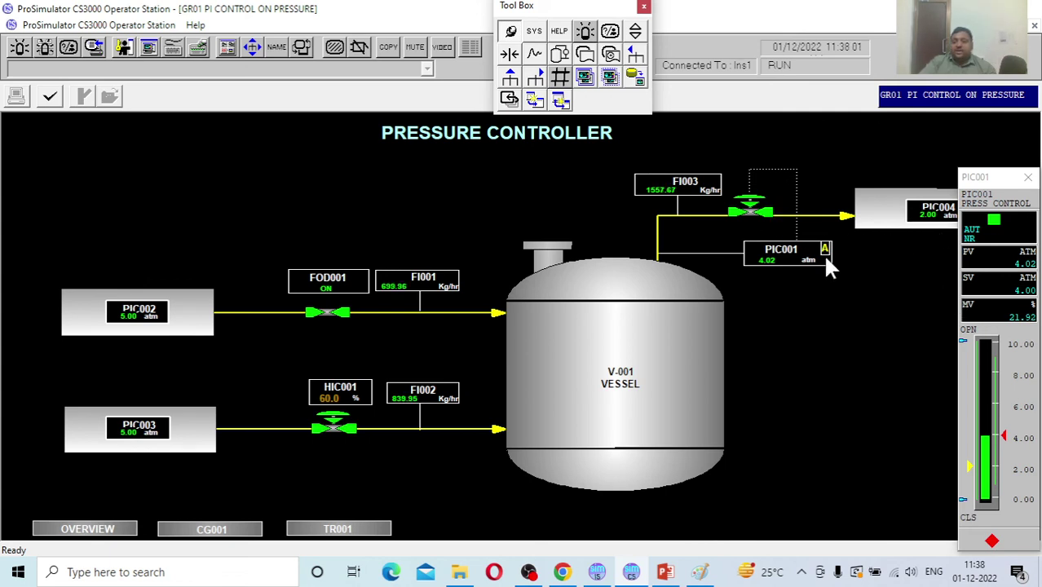
- Examine PIC001's response to the setpoint change in the TR001 trend and return to the pressure control graphic
click(586, 79)
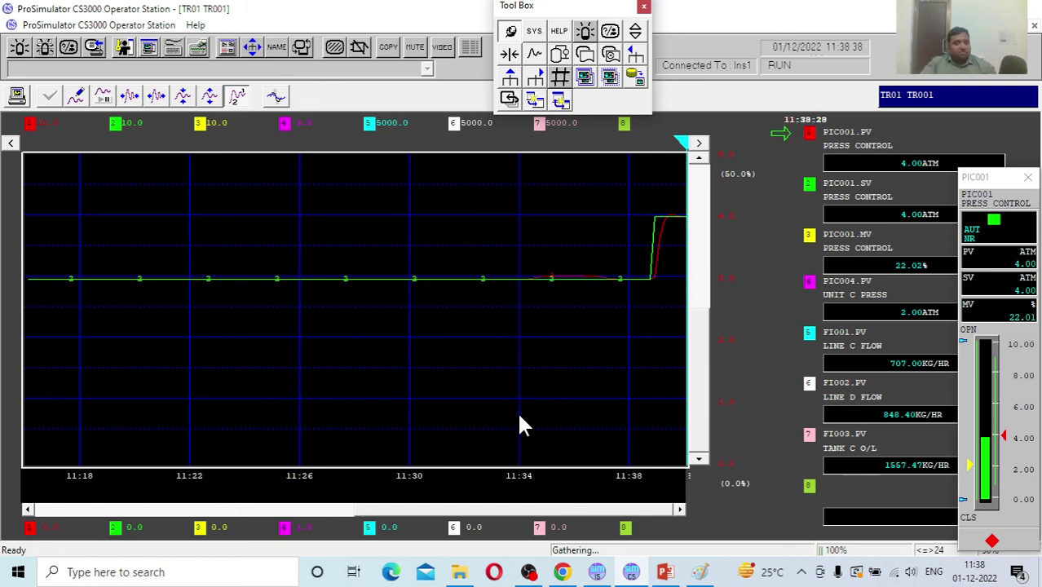
click(553, 56)
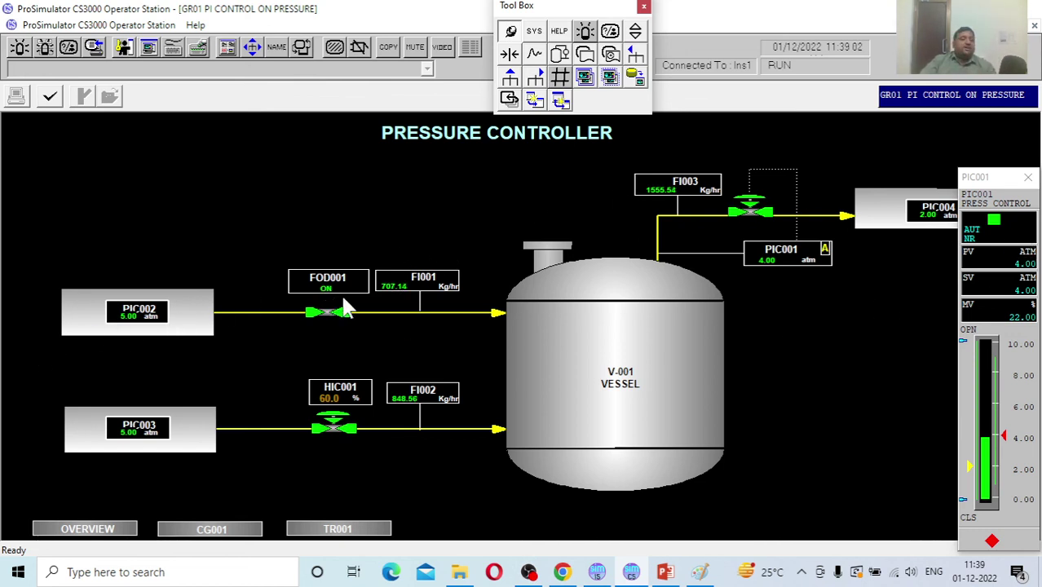
click(531, 576)
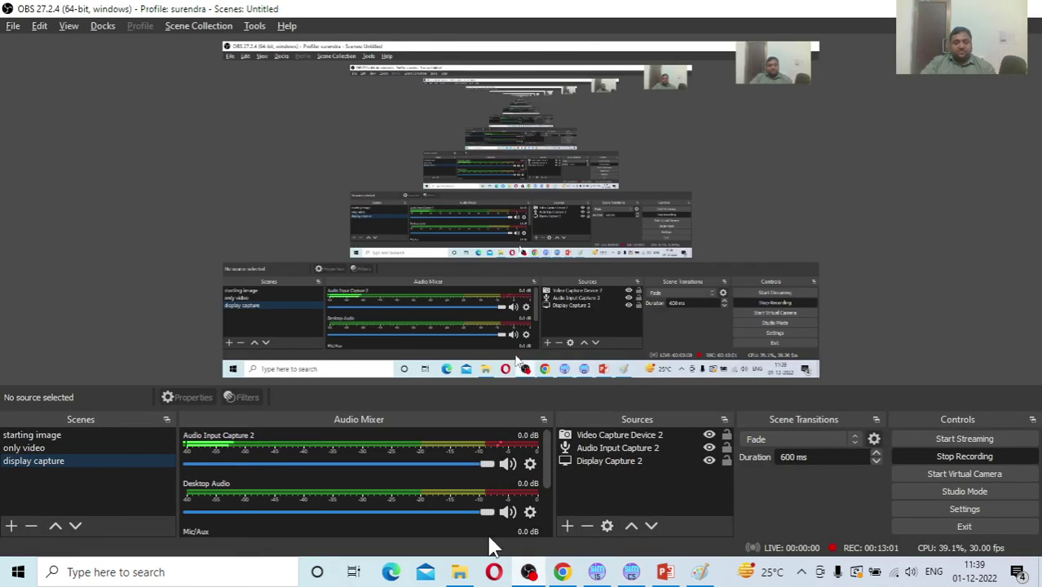